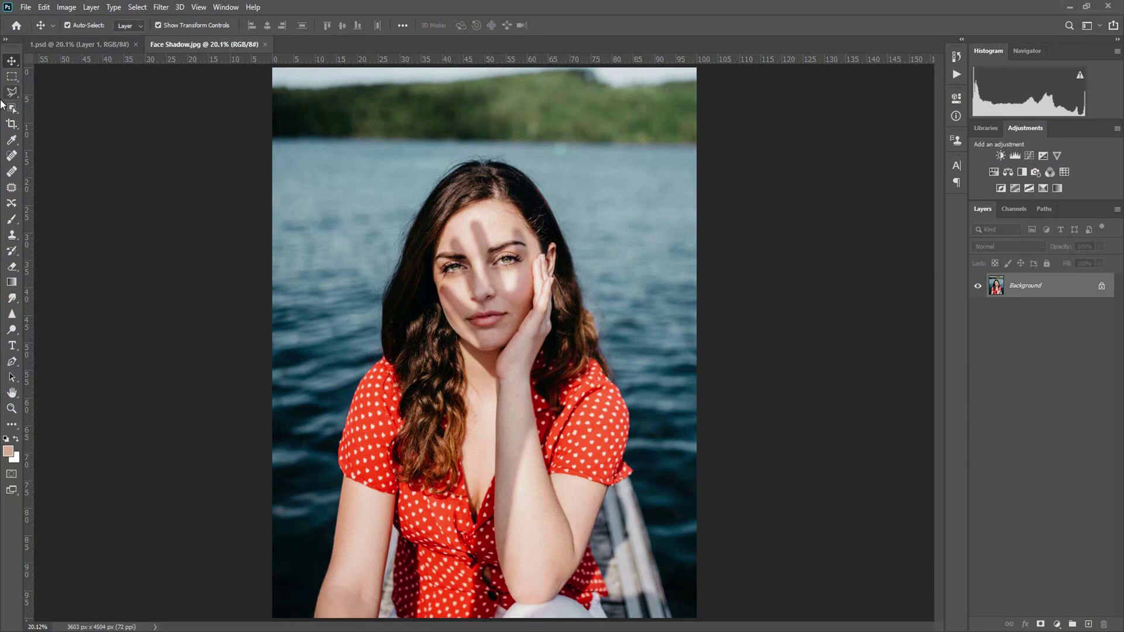
# Outline the finger shadows on the outer cheek, nose and mid-forehead with the Polygonal Lasso as one closed selection
pyautogui.click(12, 93)
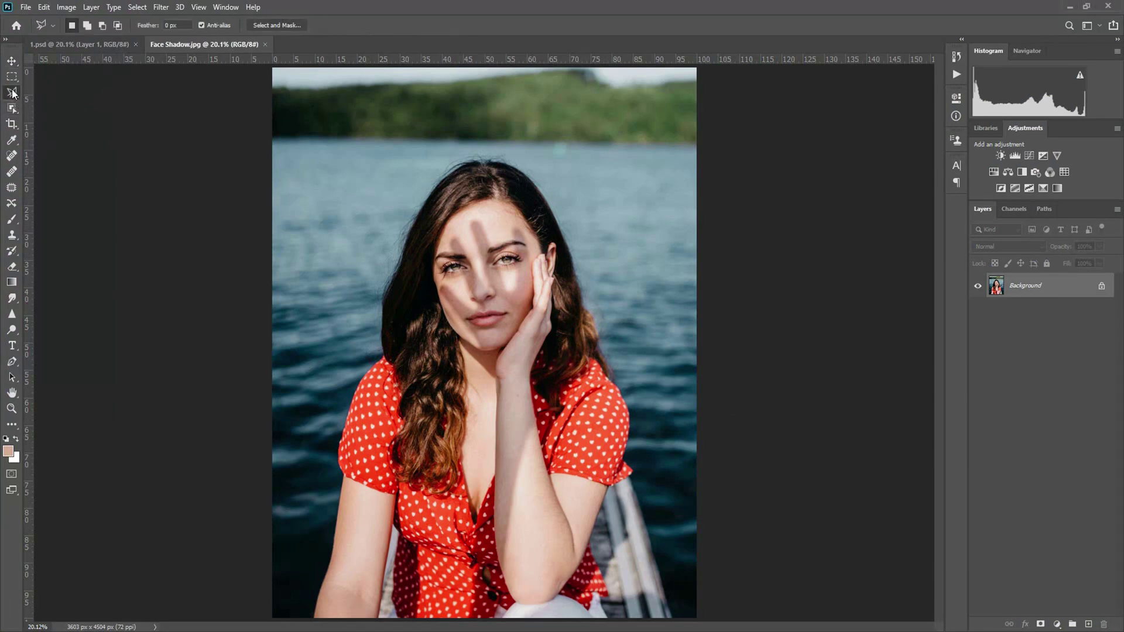
pyautogui.press('z')
pyautogui.moveTo(532, 306); pyautogui.dragTo(545, 479)
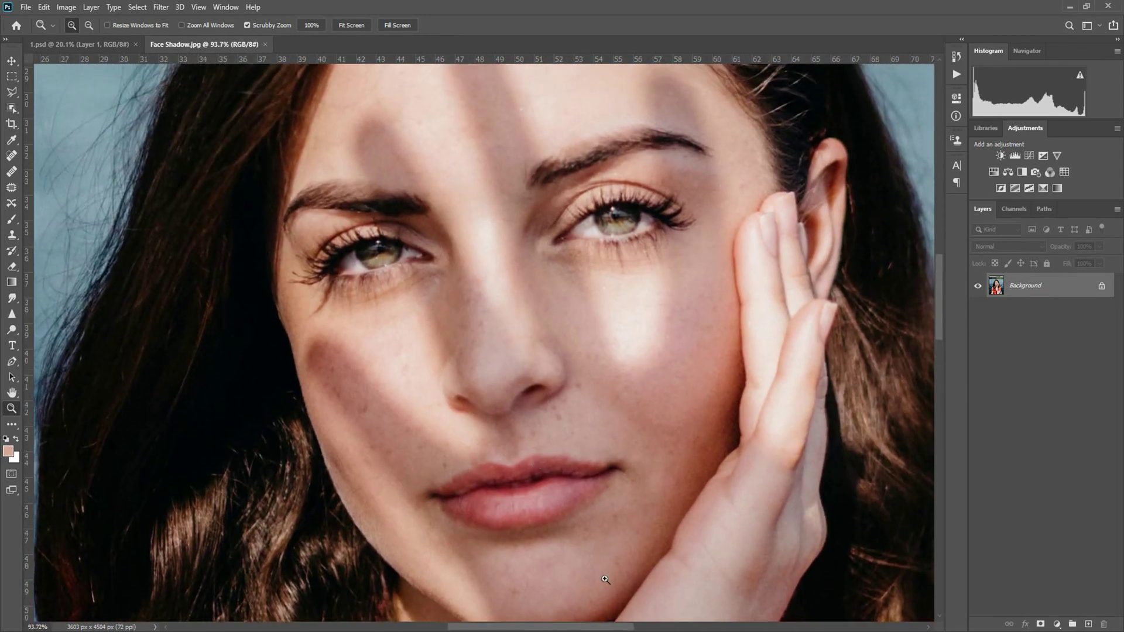
pyautogui.moveTo(612, 300); pyautogui.dragTo(552, 258)
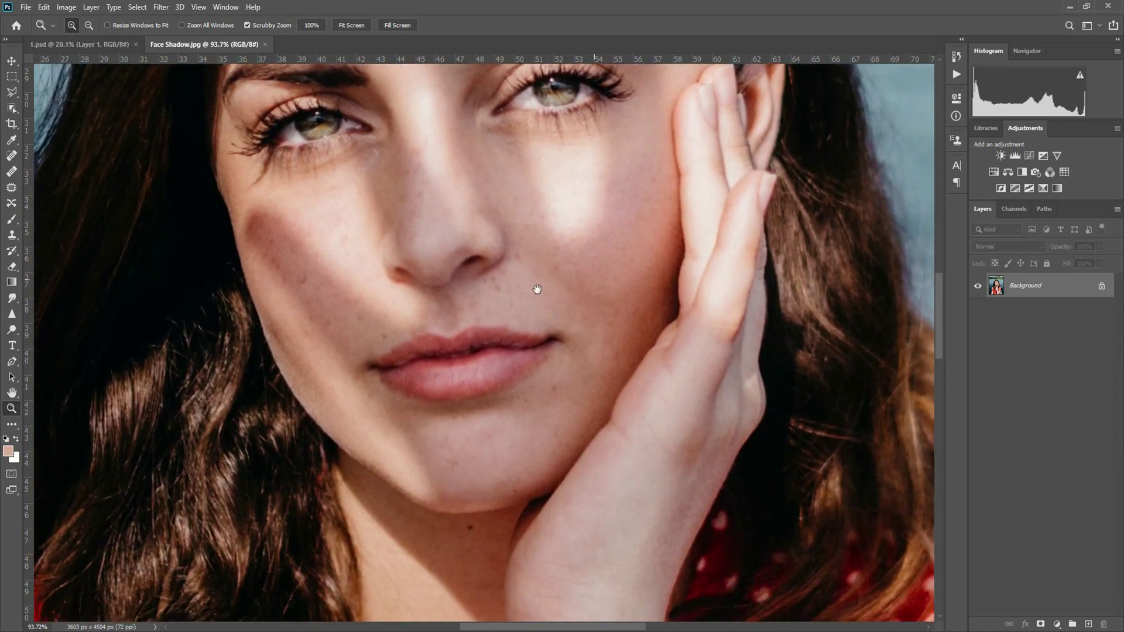
pyautogui.moveTo(416, 228); pyautogui.dragTo(526, 478)
pyautogui.moveTo(692, 445); pyautogui.dragTo(721, 235)
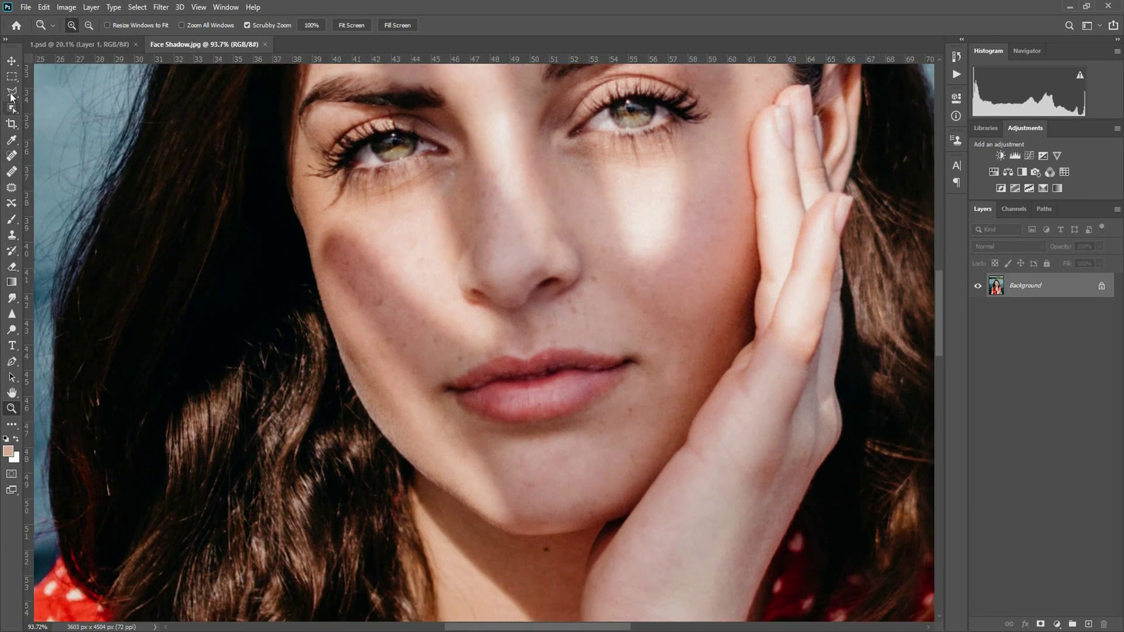
pyautogui.click(11, 94)
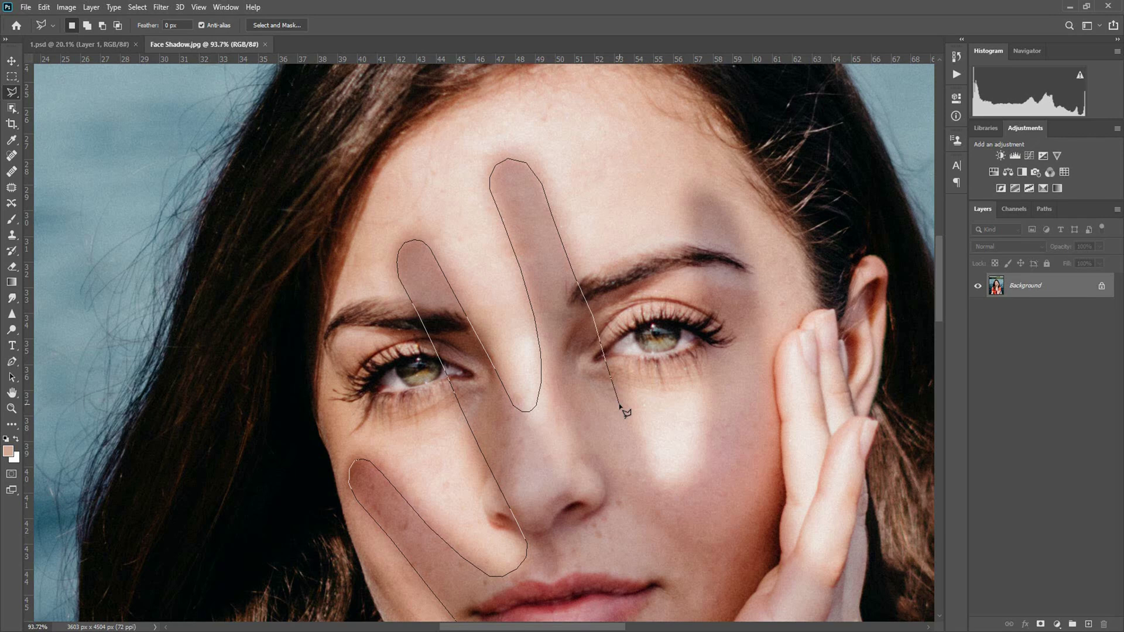
pyautogui.moveTo(620, 407); pyautogui.dragTo(628, 428)
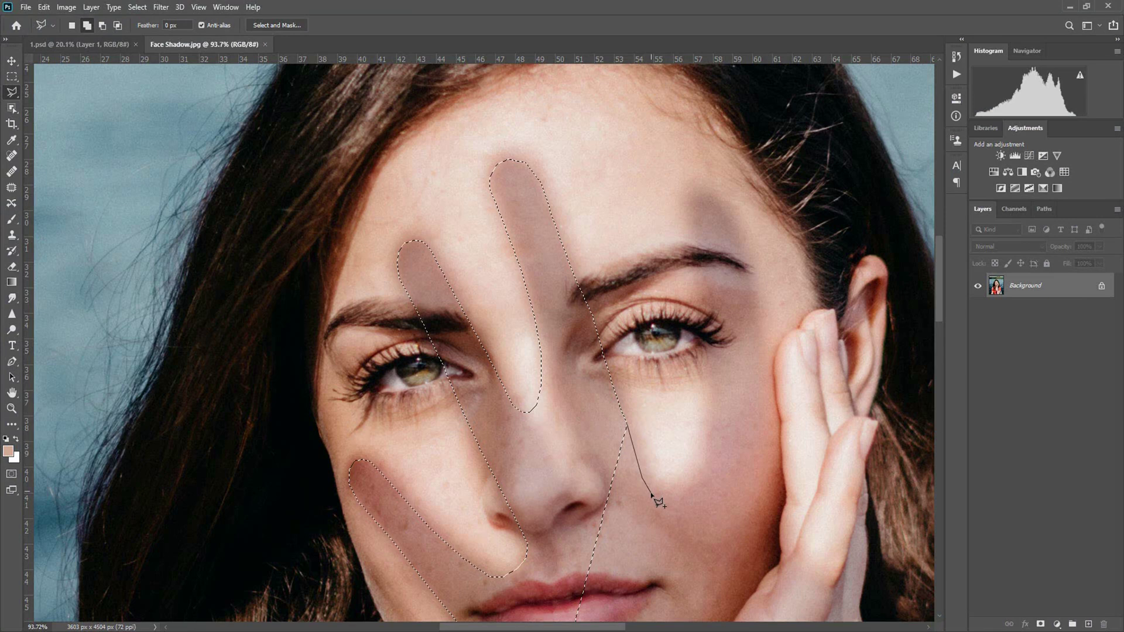
# Add the remaining shadow to the selection, tracing around the bright cheek patch, outer eyebrow, hand edge and chin
pyautogui.click(712, 412)
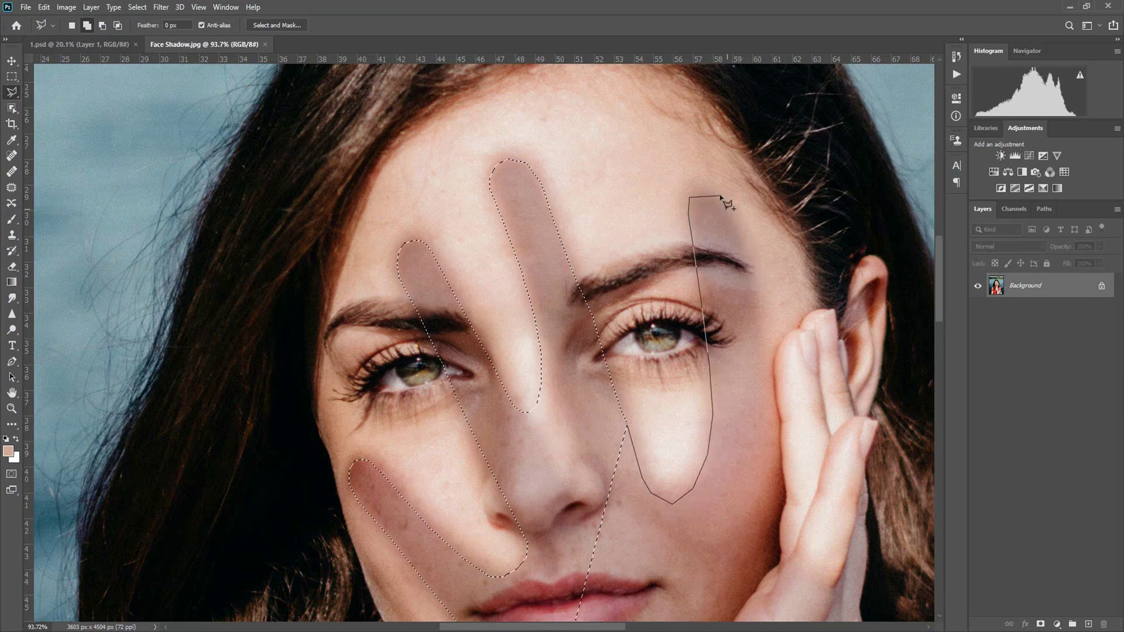
pyautogui.click(778, 422)
pyautogui.moveTo(787, 463); pyautogui.dragTo(771, 339)
pyautogui.click(778, 362)
pyautogui.click(770, 433)
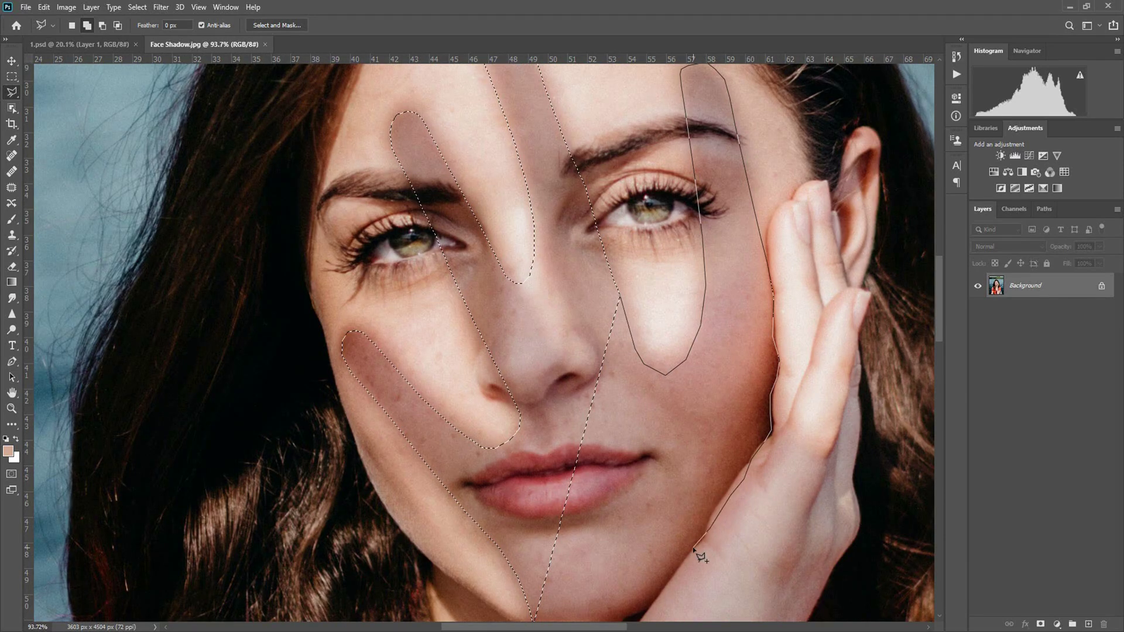
pyautogui.scroll(-3, 712, 542)
pyautogui.click(632, 465)
pyautogui.click(591, 464)
pyautogui.click(603, 269)
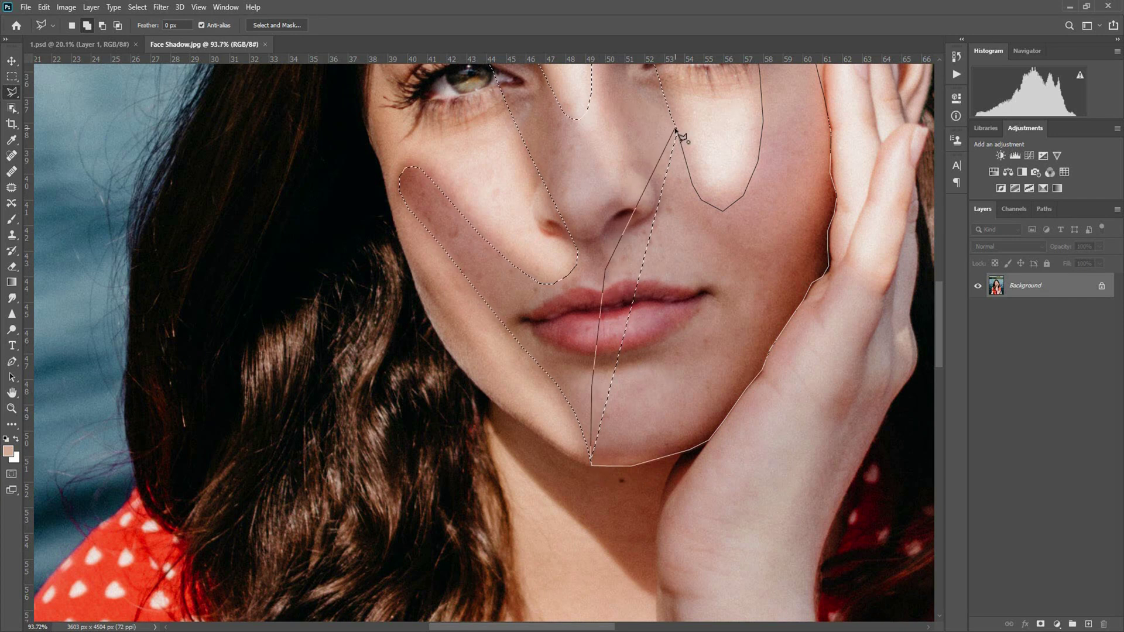
pyautogui.click(678, 131)
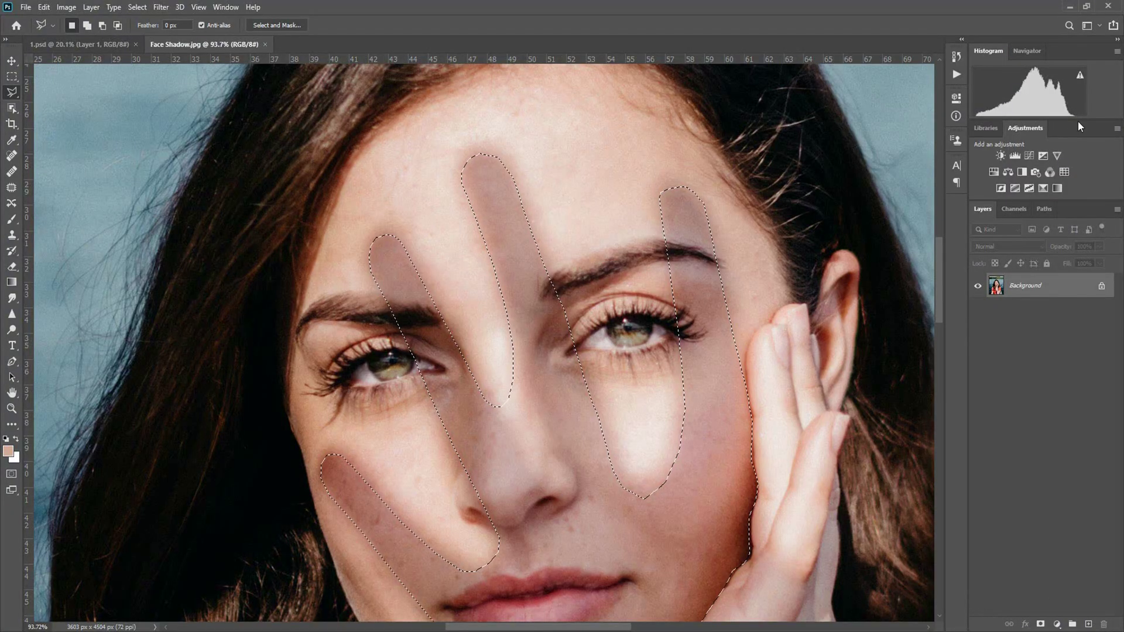
# Add a Curves adjustment to the selected shadow and raise the RGB curve's midpoint at input 116 to brighten it
pyautogui.click(1028, 155)
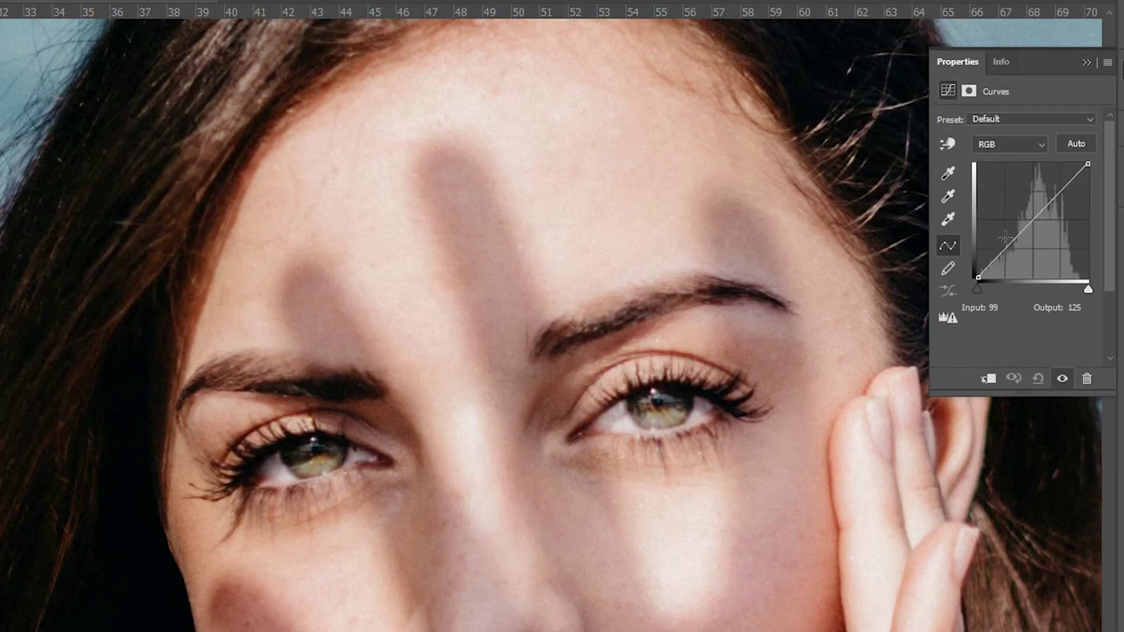
pyautogui.click(1033, 219)
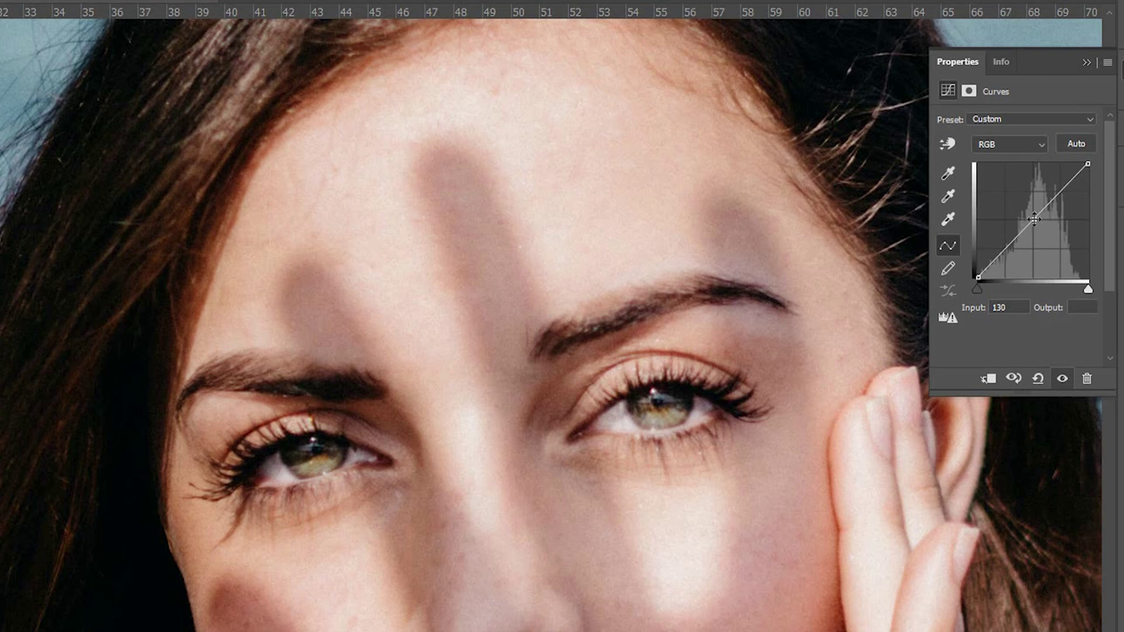
pyautogui.moveTo(1033, 219); pyautogui.dragTo(1029, 204)
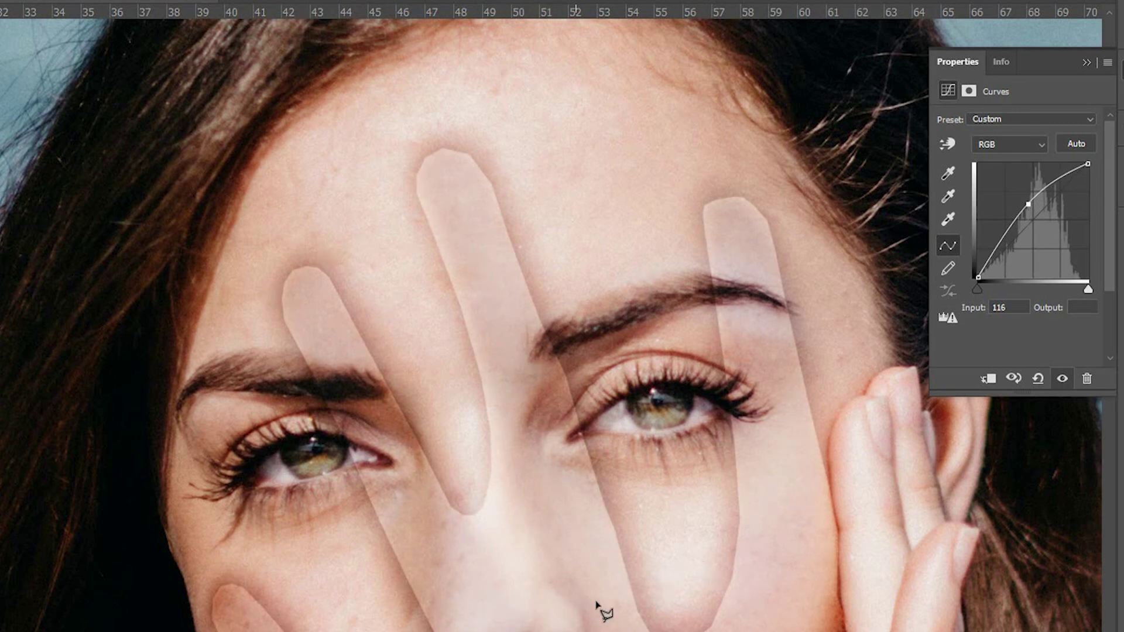
# Compare the face with the Curves 1 layer hidden and shown, examining the shadow edges on the cheek
pyautogui.keyDown('alt'); pyautogui.click(500, 599); pyautogui.keyUp('alt')
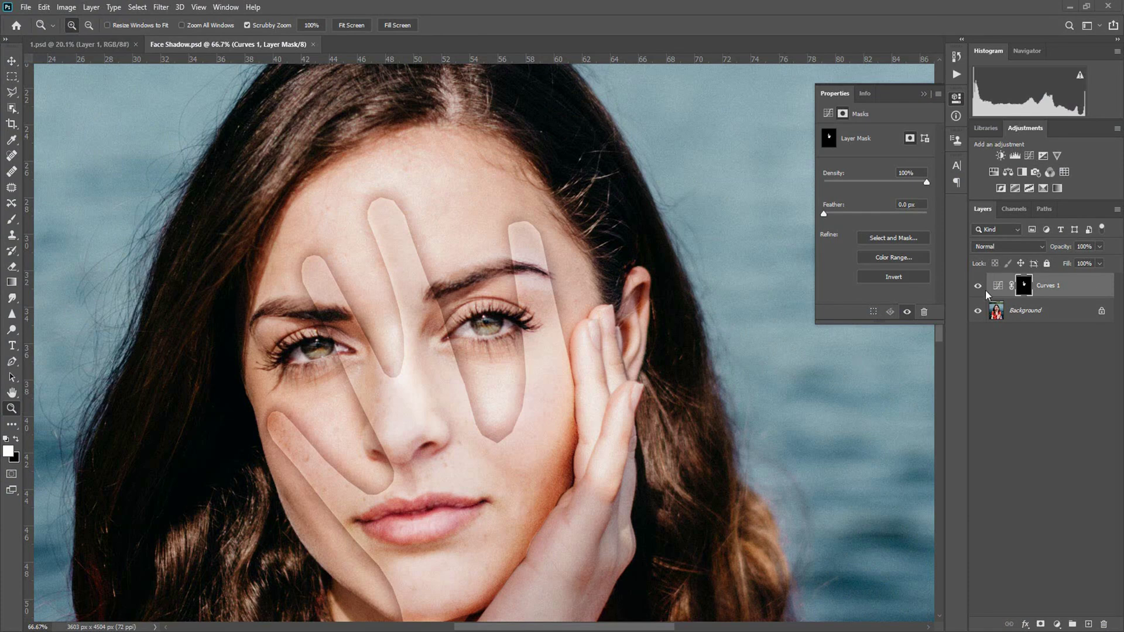
pyautogui.click(977, 287)
pyautogui.moveTo(504, 419); pyautogui.dragTo(545, 397)
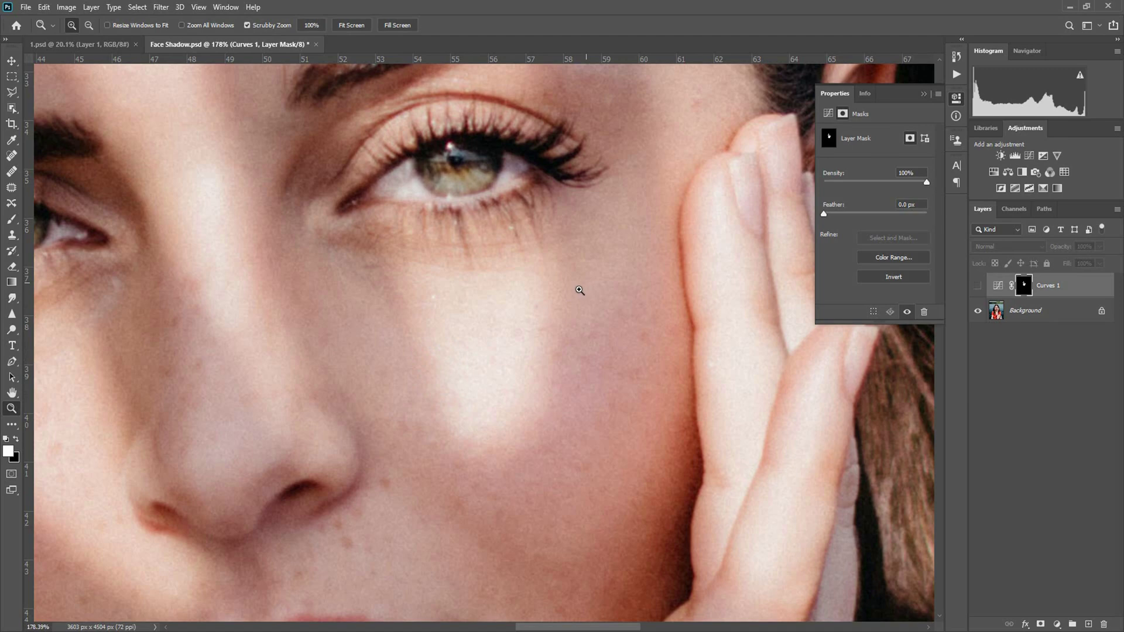
pyautogui.click(978, 285)
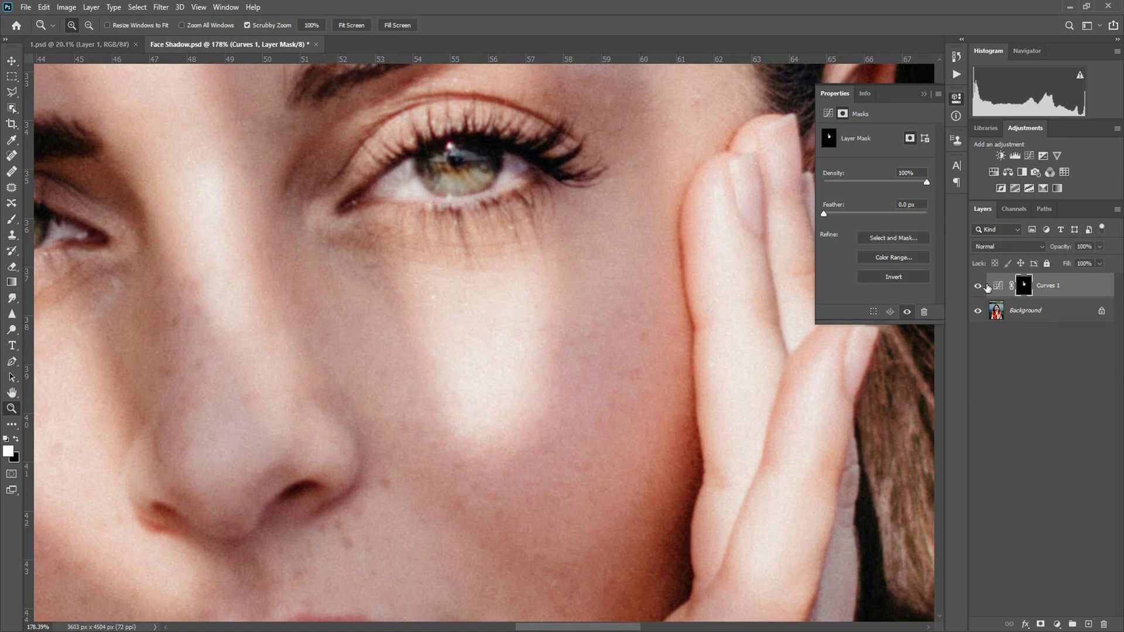
pyautogui.keyDown('alt'); pyautogui.click(550, 305); pyautogui.keyUp('alt')
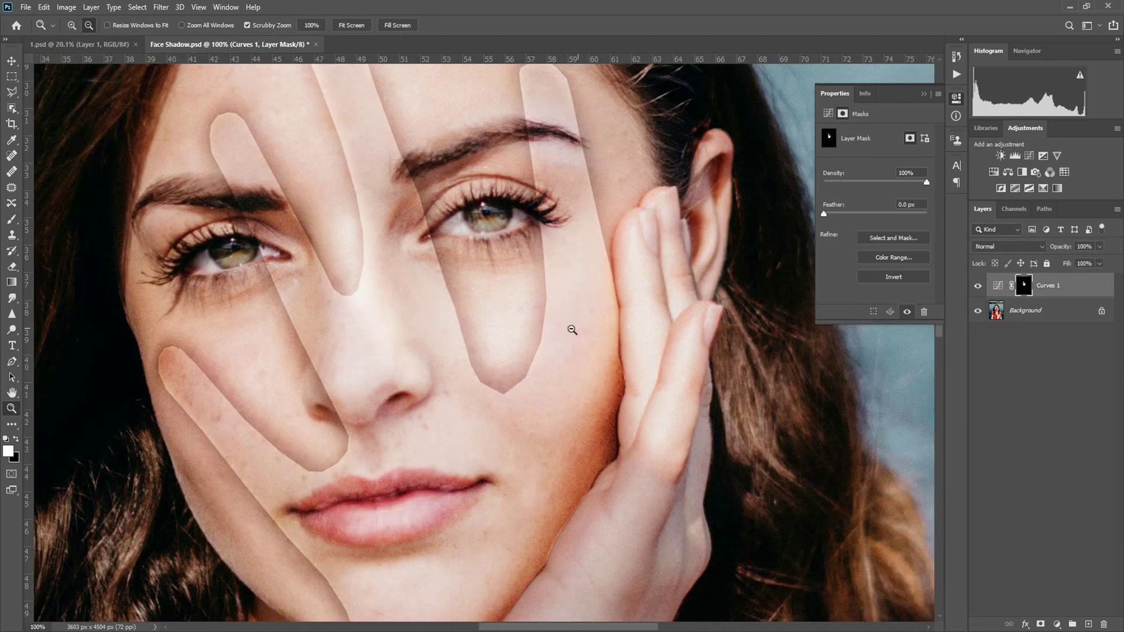
pyautogui.keyDown('alt'); pyautogui.click(521, 311); pyautogui.keyUp('alt')
pyautogui.moveTo(503, 310); pyautogui.dragTo(522, 362)
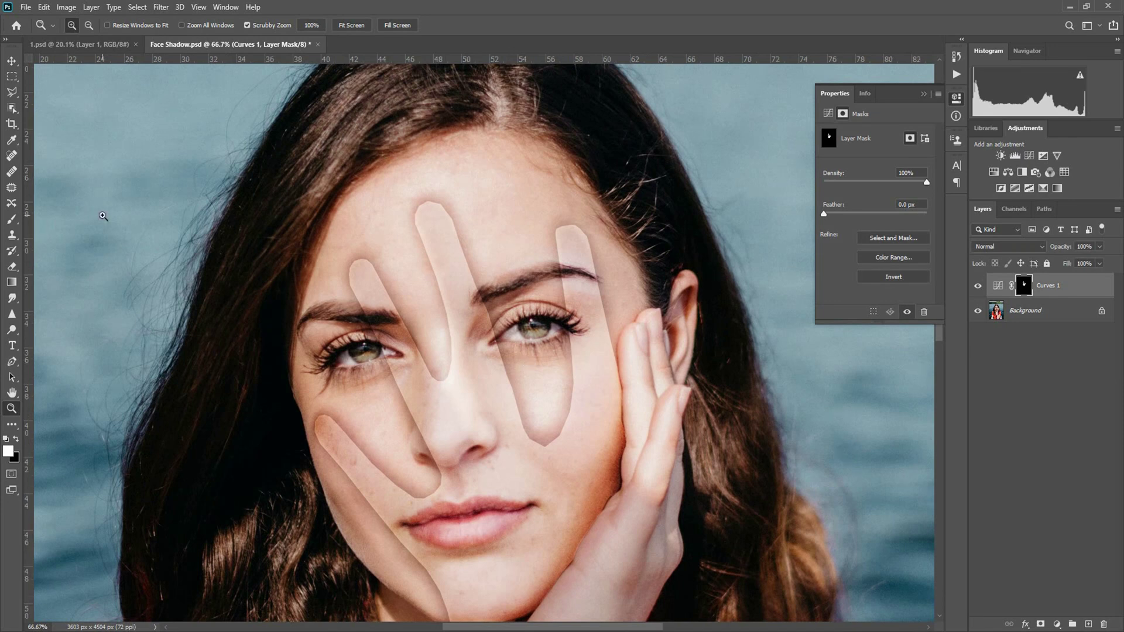
# Soften the Curves 1 layer mask with a Gaussian Blur of 9.0 pixels and inspect the blurred shadow edges
pyautogui.click(11, 59)
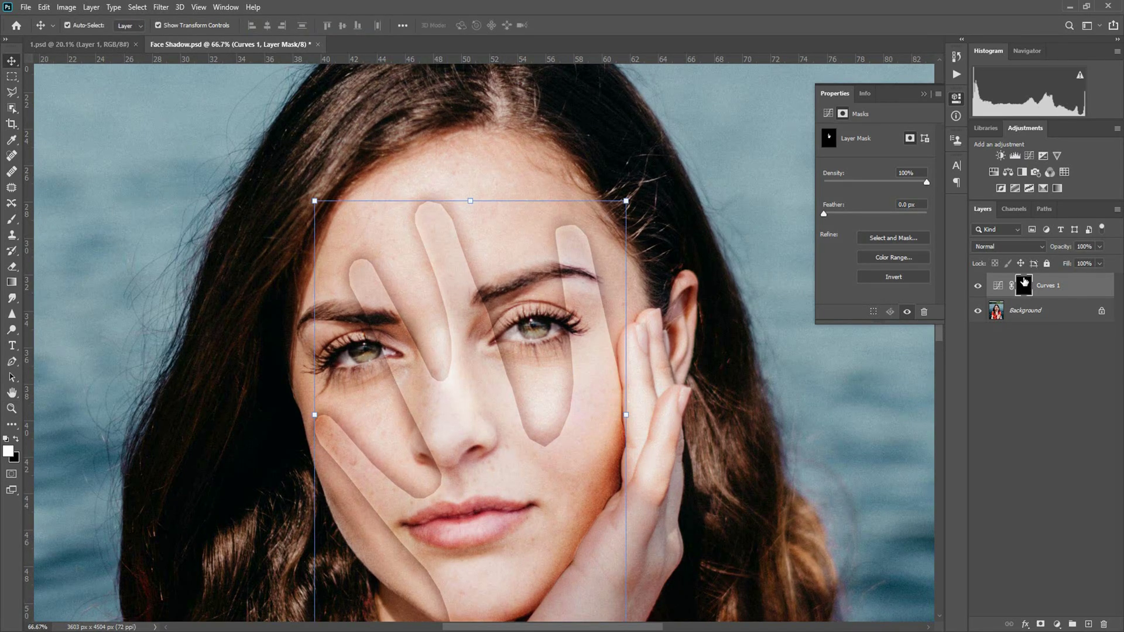
pyautogui.click(161, 8)
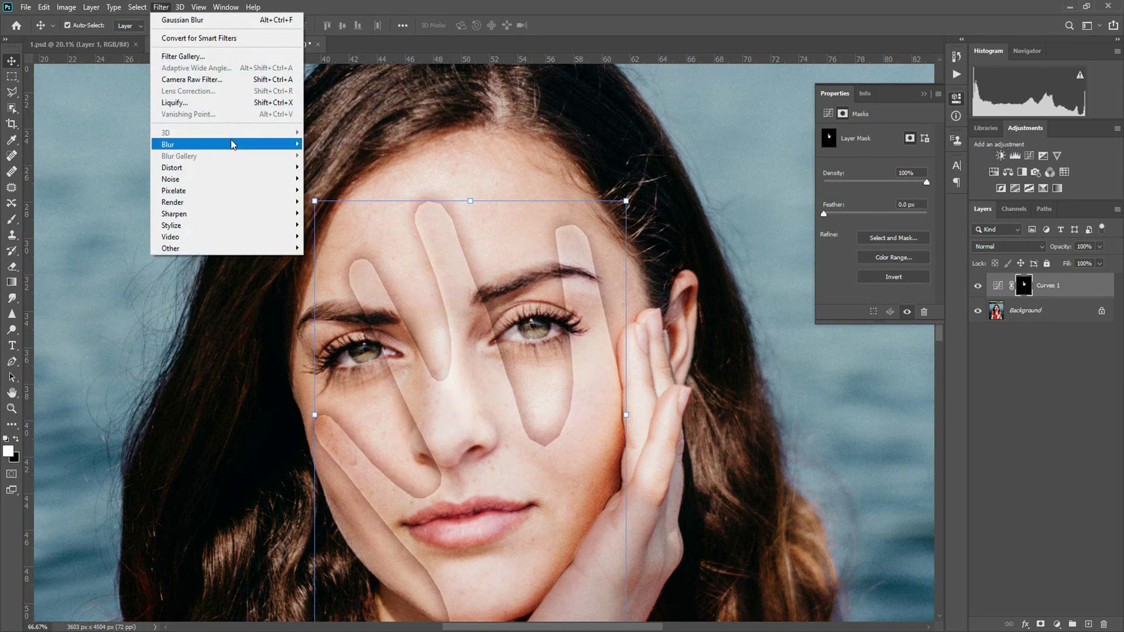
pyautogui.moveTo(232, 144)
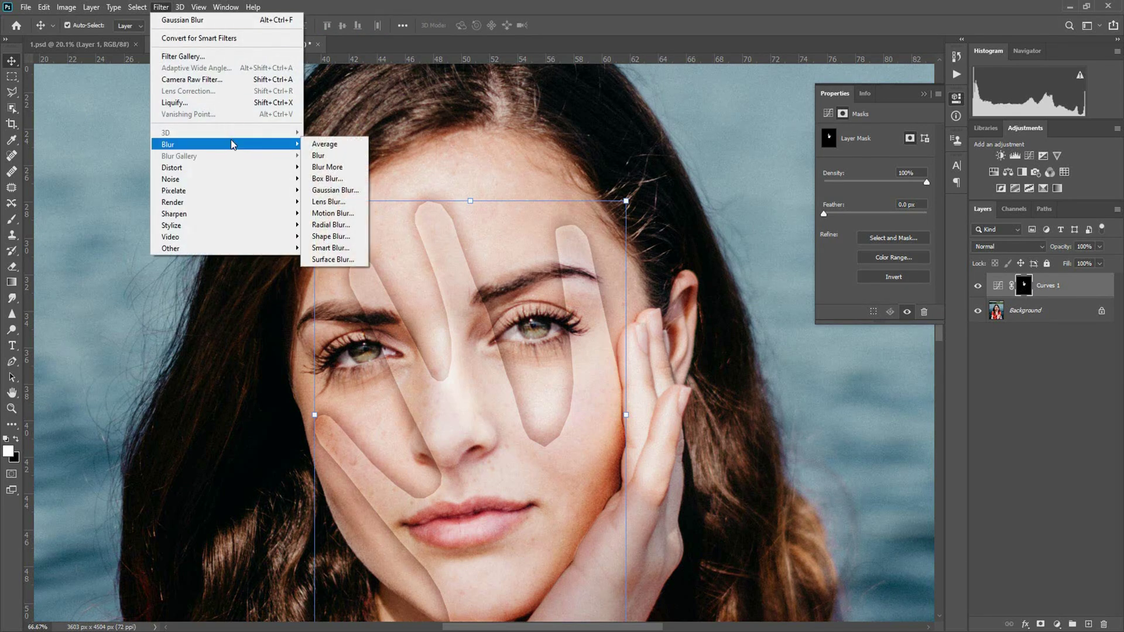
pyautogui.click(335, 191)
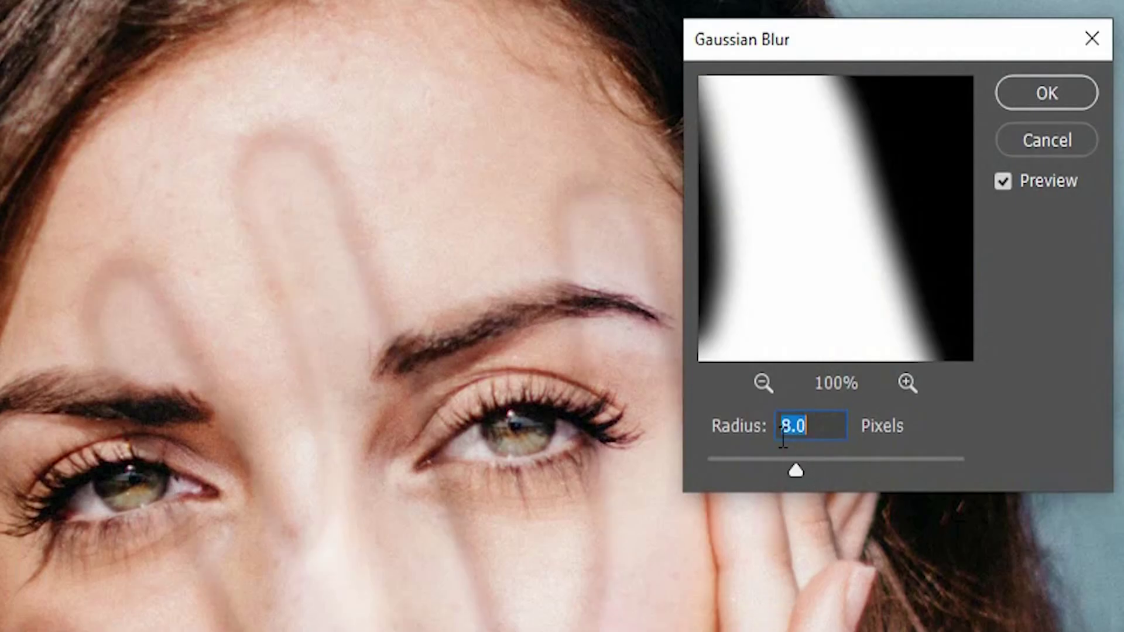
pyautogui.moveTo(795, 472); pyautogui.dragTo(803, 472)
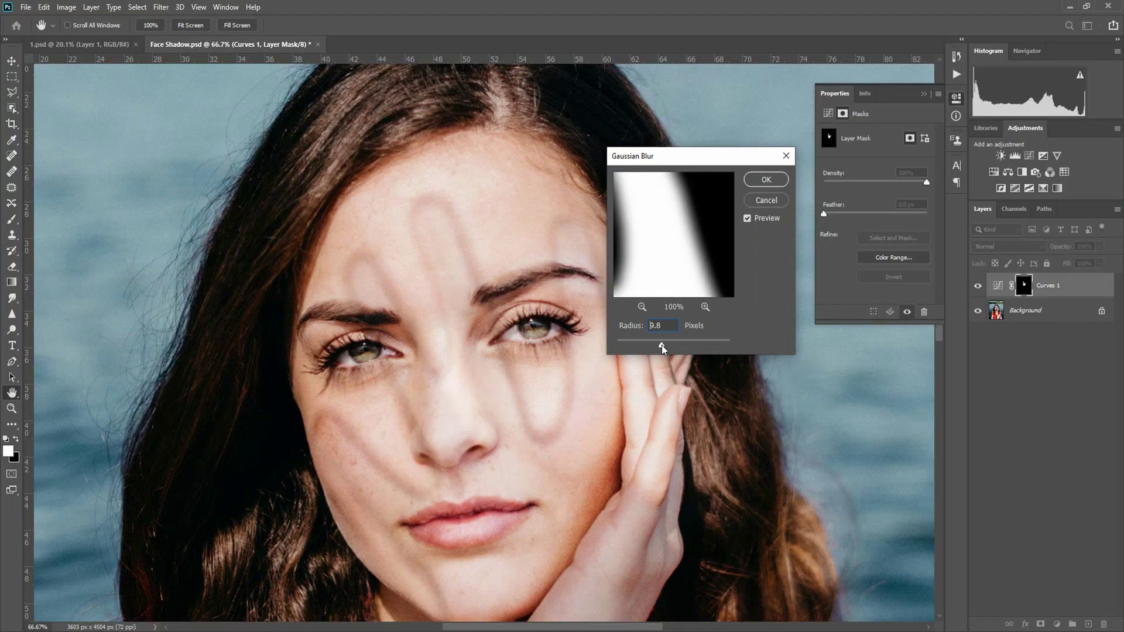
pyautogui.moveTo(659, 345); pyautogui.dragTo(657, 345)
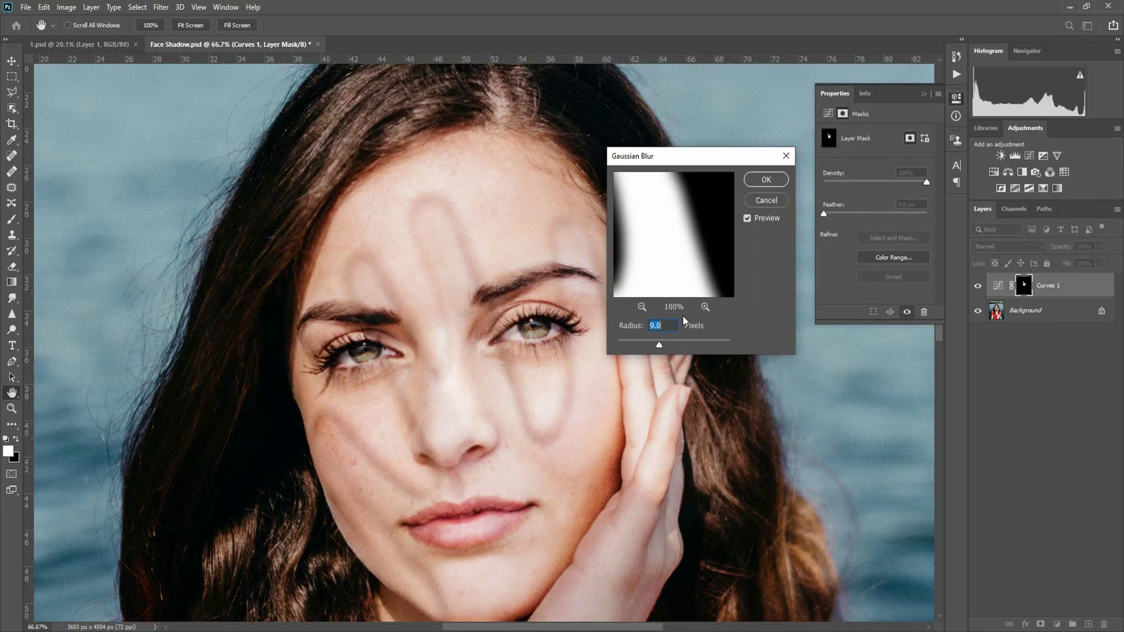
pyautogui.click(763, 185)
pyautogui.press('z')
pyautogui.click(549, 432)
pyautogui.click(565, 446)
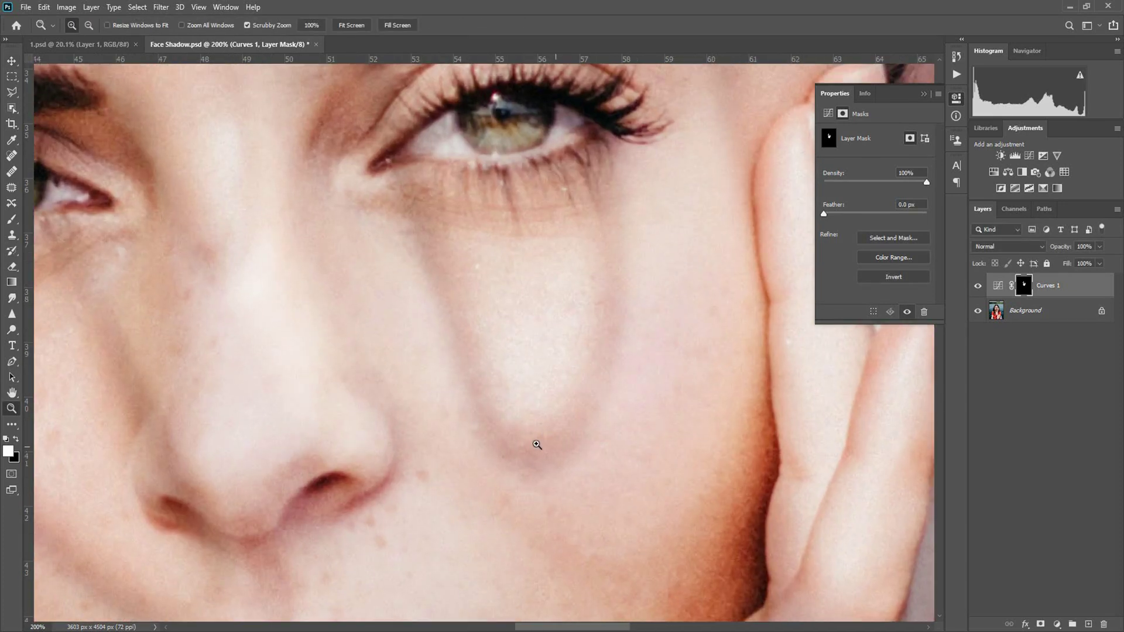
pyautogui.keyDown('alt'); pyautogui.click(506, 438); pyautogui.keyUp('alt')
pyautogui.keyDown('alt'); pyautogui.click(506, 438); pyautogui.keyUp('alt')
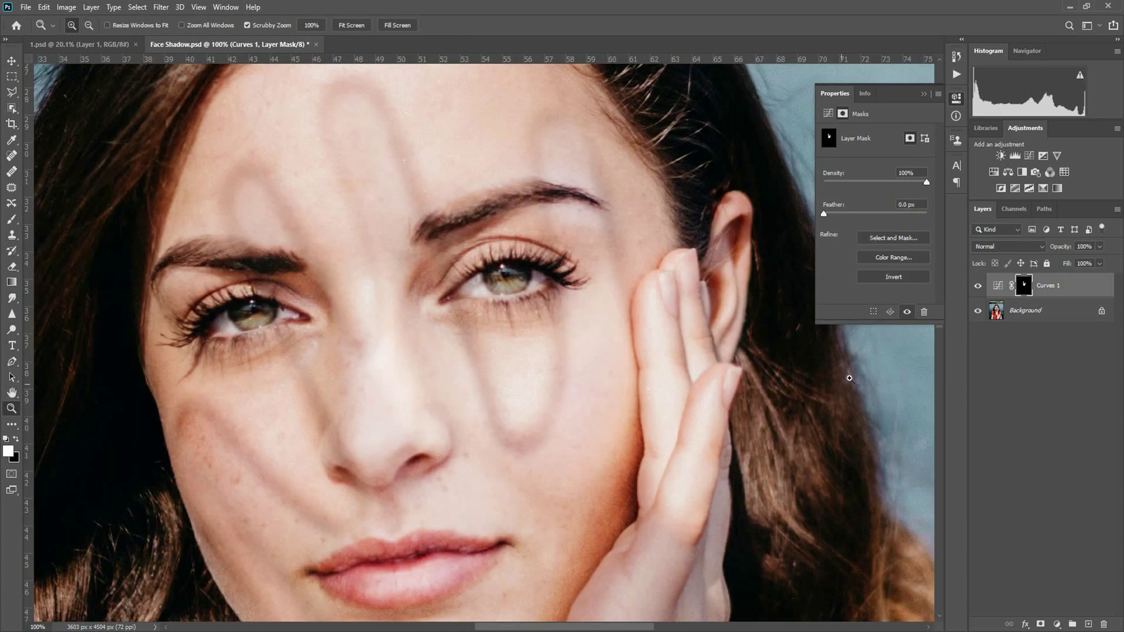
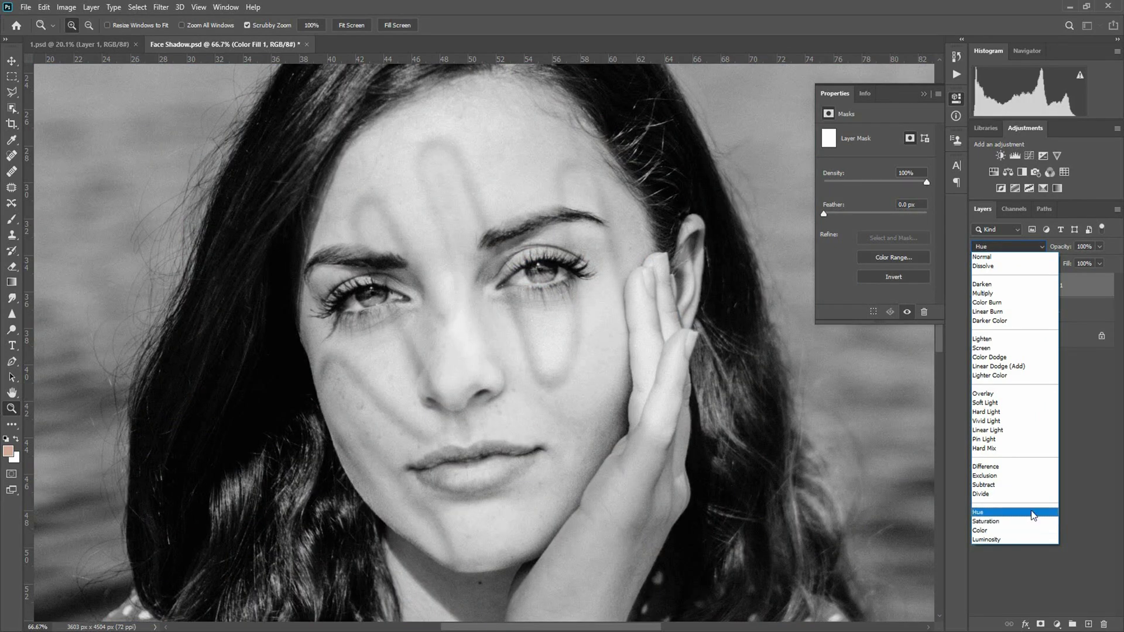
# Set the gray Color Fill 1 layer's blend mode to Color so the portrait shows in grayscale
pyautogui.click(983, 531)
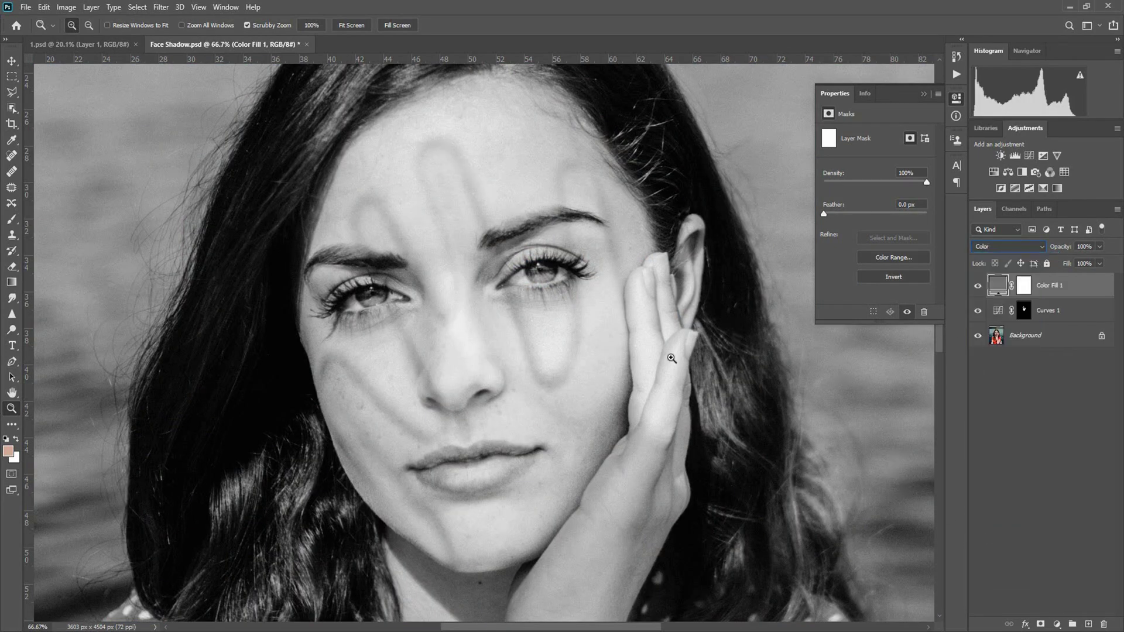
pyautogui.scroll(-4, 677, 365)
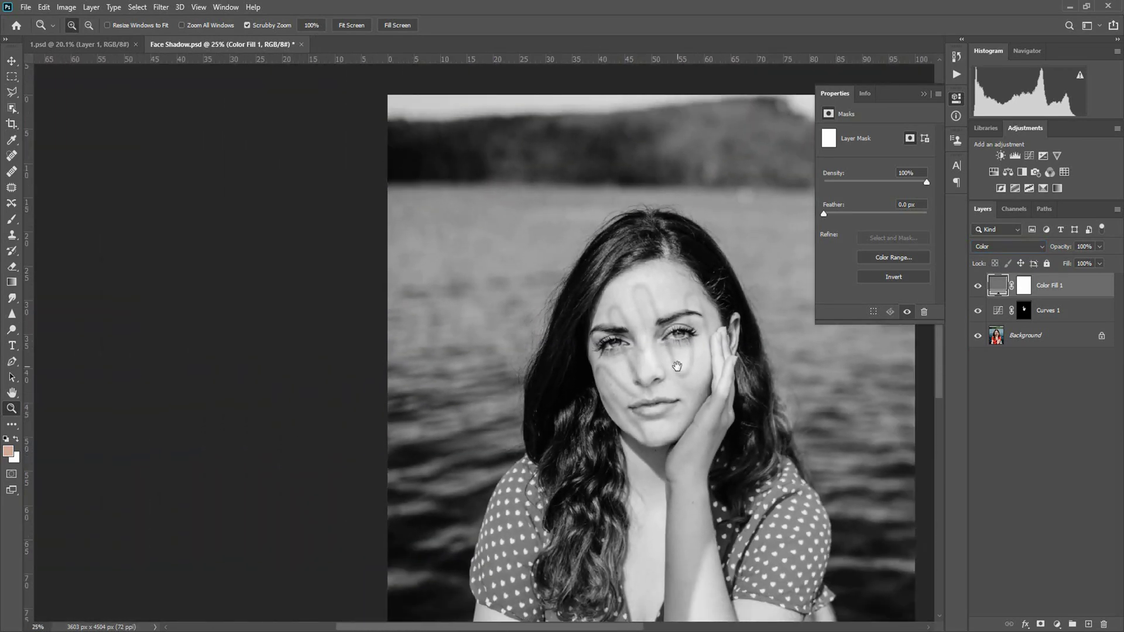
pyautogui.moveTo(677, 366); pyautogui.dragTo(478, 253)
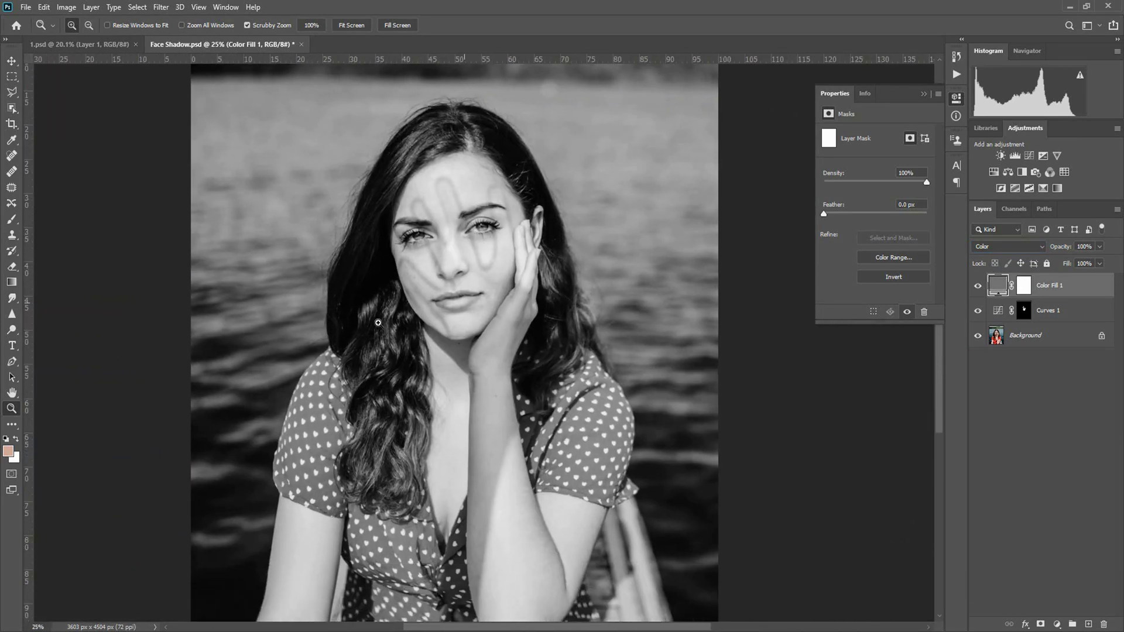
pyautogui.click(485, 226)
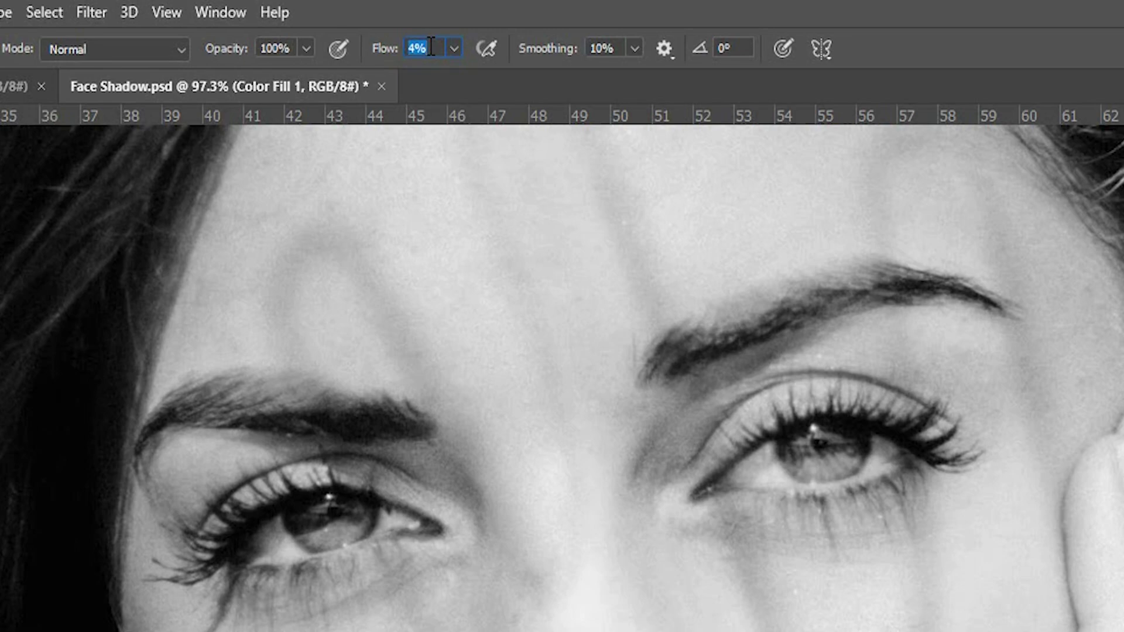
# Paint white on the Curves 1 mask with a 4% flow brush along the dark shadow edge on the cheek beside the hand
pyautogui.click(1025, 312)
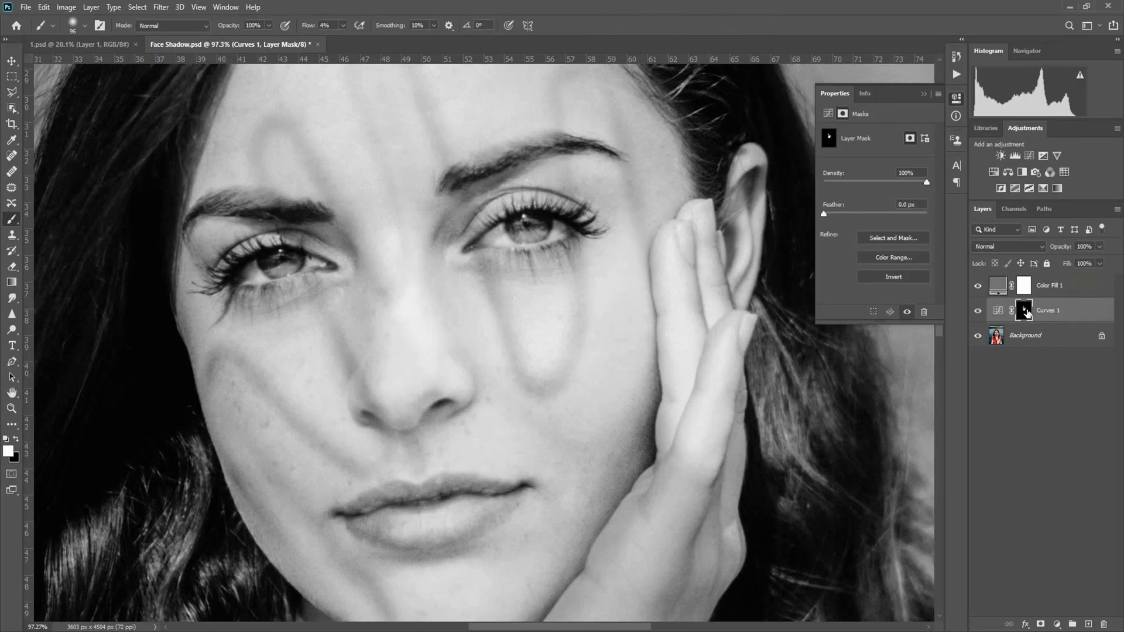
pyautogui.press('z')
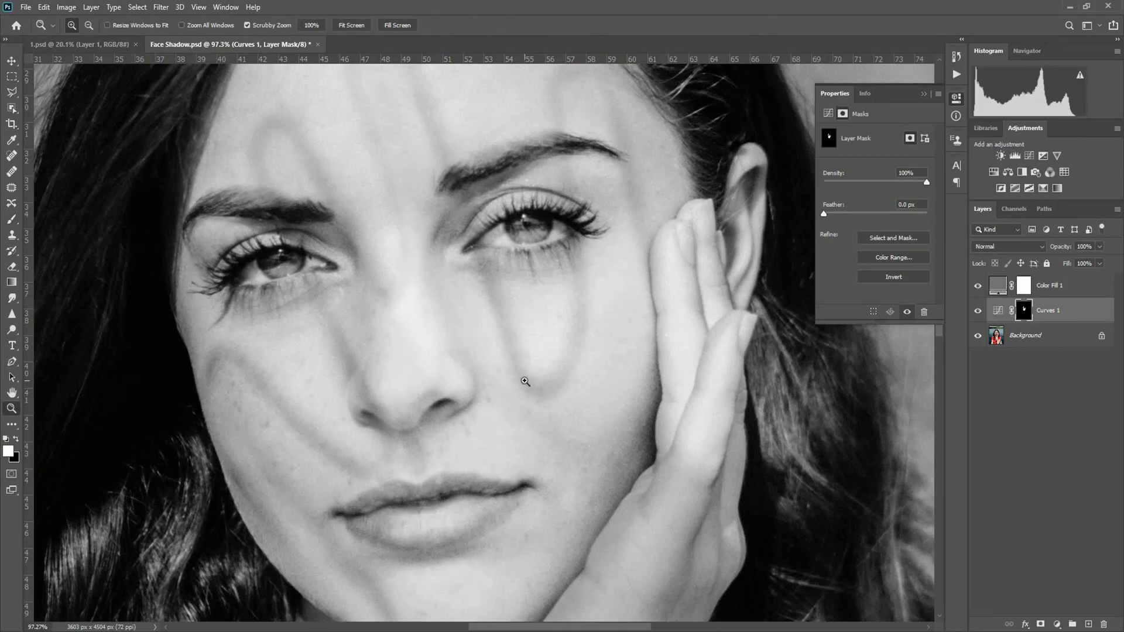
pyautogui.click(507, 394)
pyautogui.keyDown('alt'); pyautogui.click(507, 394); pyautogui.keyUp('alt')
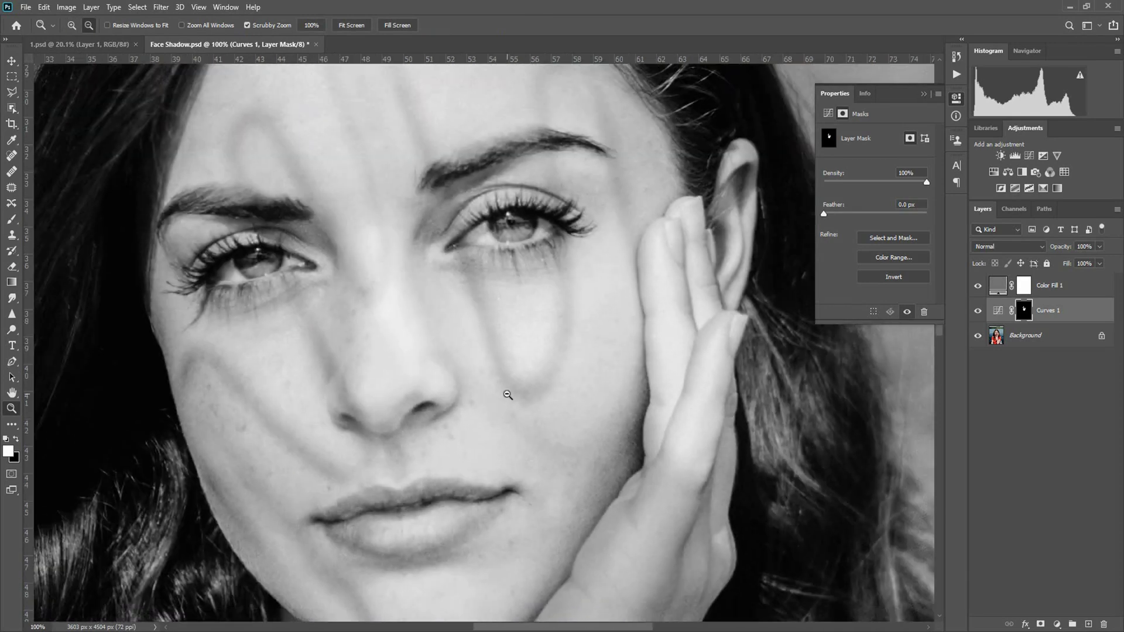
pyautogui.press('b')
pyautogui.moveTo(527, 389)
pyautogui.mouseDown()
pyautogui.moveTo(566, 341)
pyautogui.moveTo(558, 315)
pyautogui.moveTo(569, 341)
pyautogui.moveTo(564, 353)
pyautogui.moveTo(558, 340)
pyautogui.moveTo(559, 372)
pyautogui.moveTo(566, 330)
pyautogui.moveTo(571, 343)
pyautogui.moveTo(564, 299)
pyautogui.moveTo(576, 314)
pyautogui.moveTo(559, 389)
pyautogui.moveTo(550, 399)
pyautogui.moveTo(529, 381)
pyautogui.moveTo(508, 402)
pyautogui.moveTo(516, 392)
pyautogui.moveTo(497, 358)
pyautogui.moveTo(497, 379)
pyautogui.moveTo(492, 372)
pyautogui.moveTo(484, 310)
pyautogui.moveTo(464, 287)
pyautogui.moveTo(473, 277)
pyautogui.moveTo(491, 361)
pyautogui.moveTo(509, 382)
pyautogui.moveTo(500, 373)
pyautogui.moveTo(492, 392)
pyautogui.moveTo(544, 388)
pyautogui.moveTo(491, 369)
pyautogui.moveTo(466, 291)
pyautogui.mouseUp()
pyautogui.press('z')
pyautogui.hotkey('ctrl', '-')
pyautogui.hotkey('ctrl', '-')
pyautogui.hotkey('ctrl', '-')
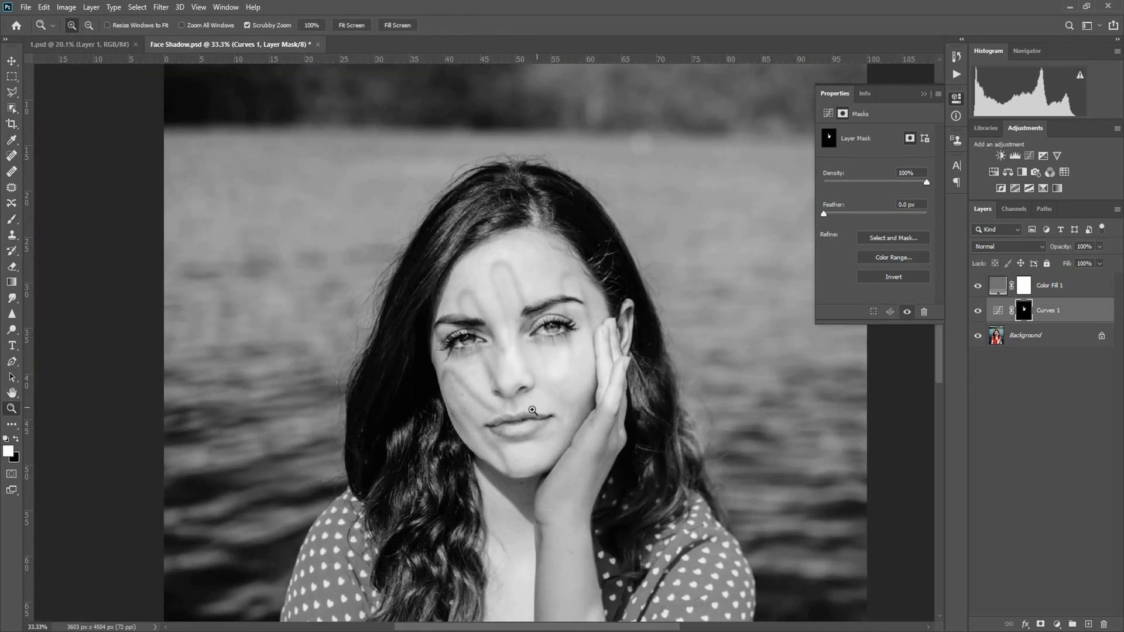
pyautogui.click(565, 400)
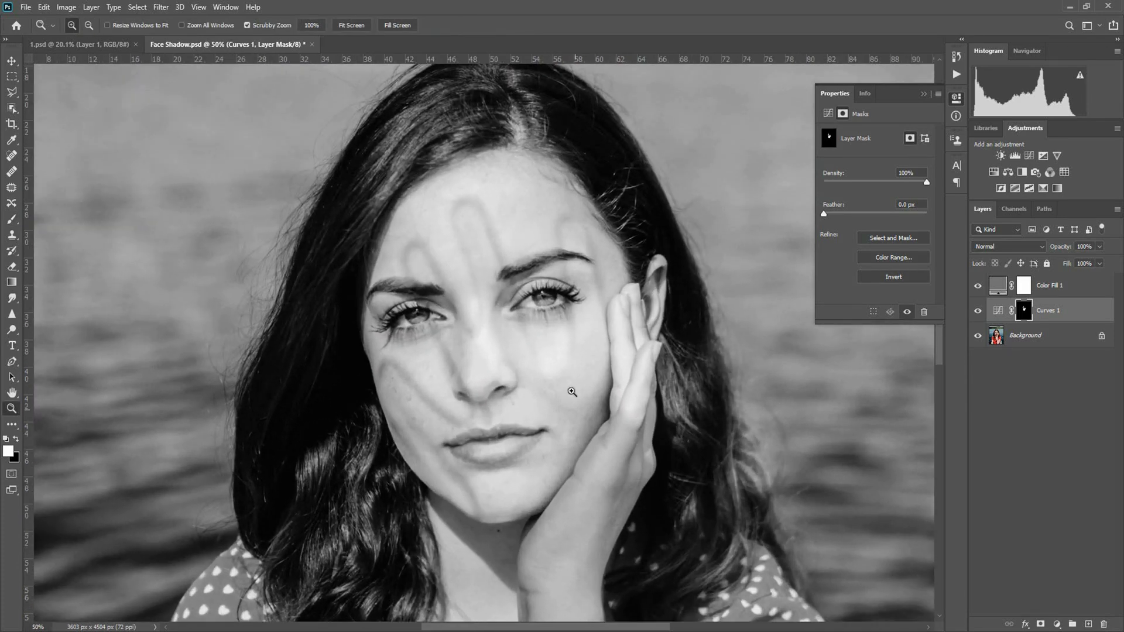
# Open the curve settings of the Curves 1 adjustment layer
pyautogui.click(998, 311)
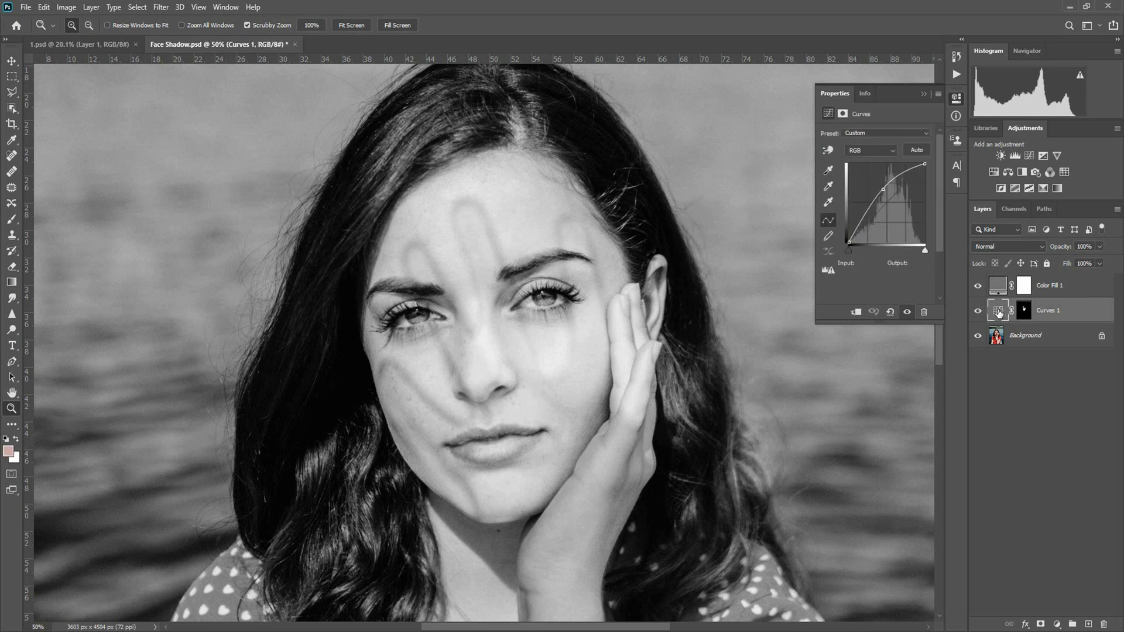